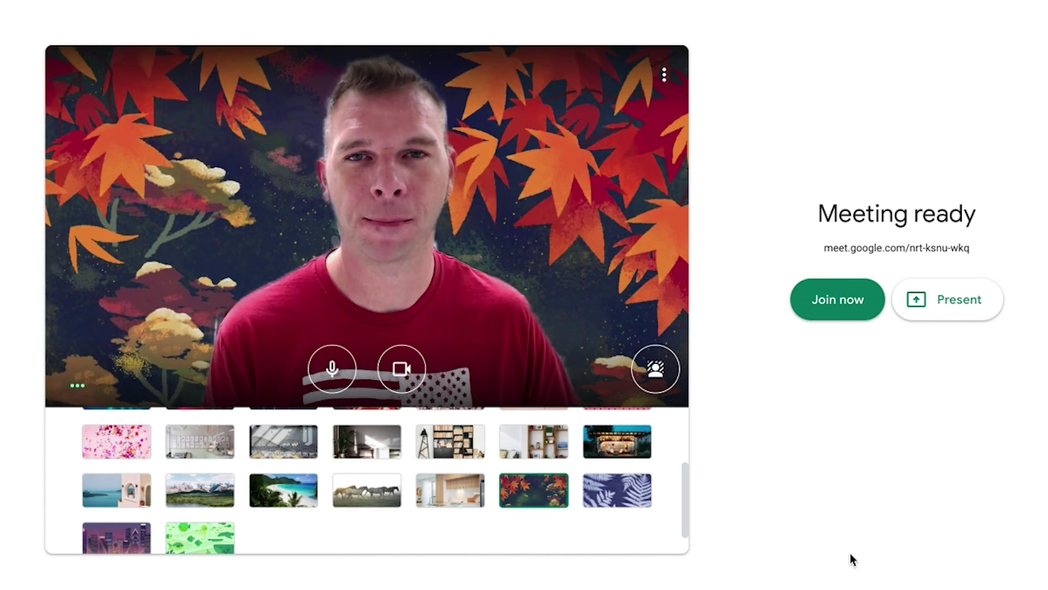
Scroll up through the background thumbnails below the pre-join preview
scroll(339, 519, up, 3)
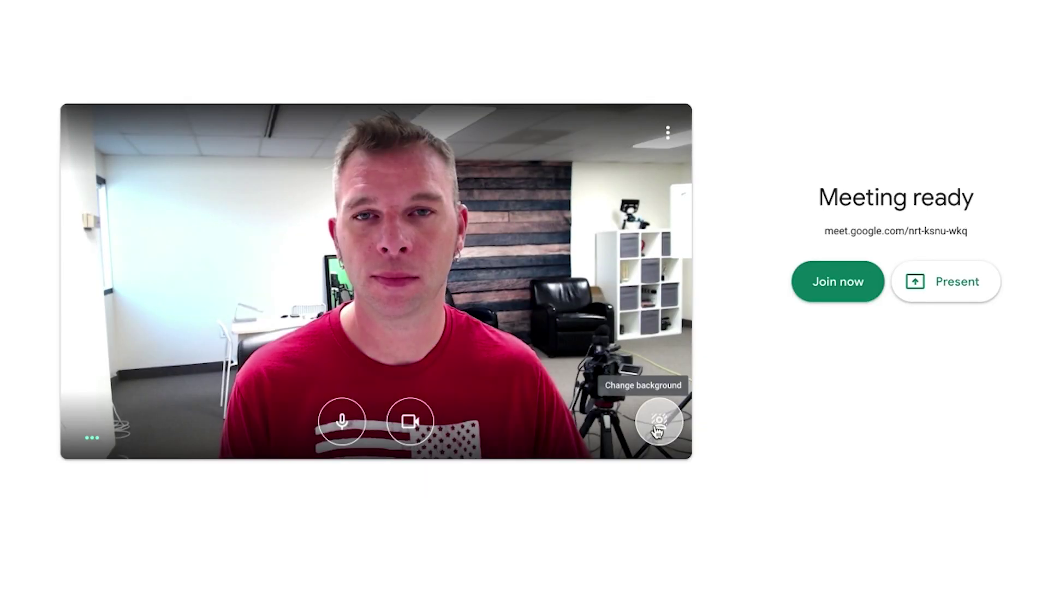
Preview the Fireworks and bookshelf-and-lamp room backgrounds
click(660, 401)
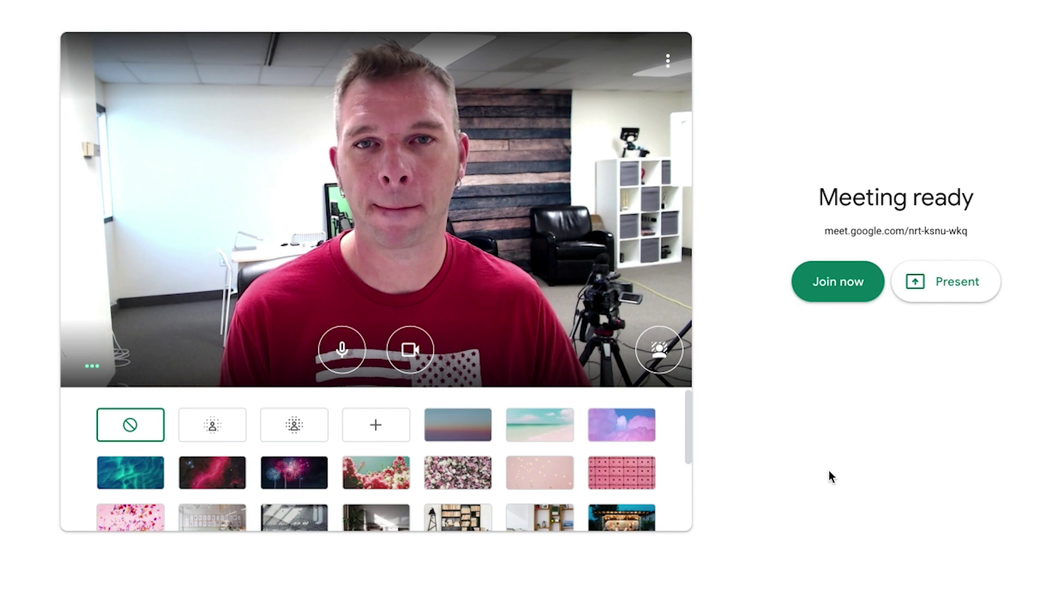
click(300, 486)
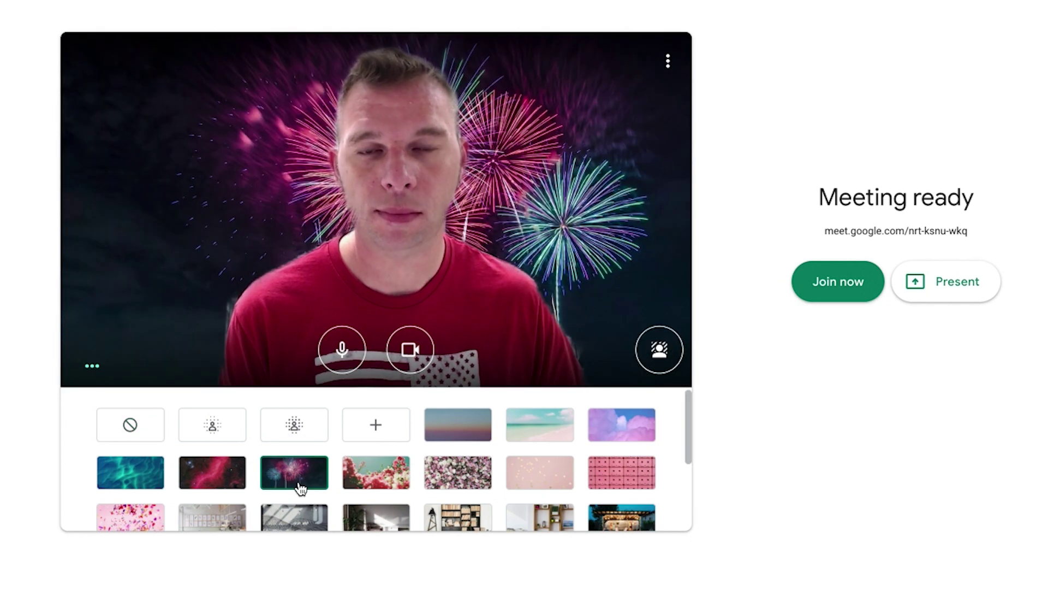
scroll(300, 487, down, 1)
click(457, 513)
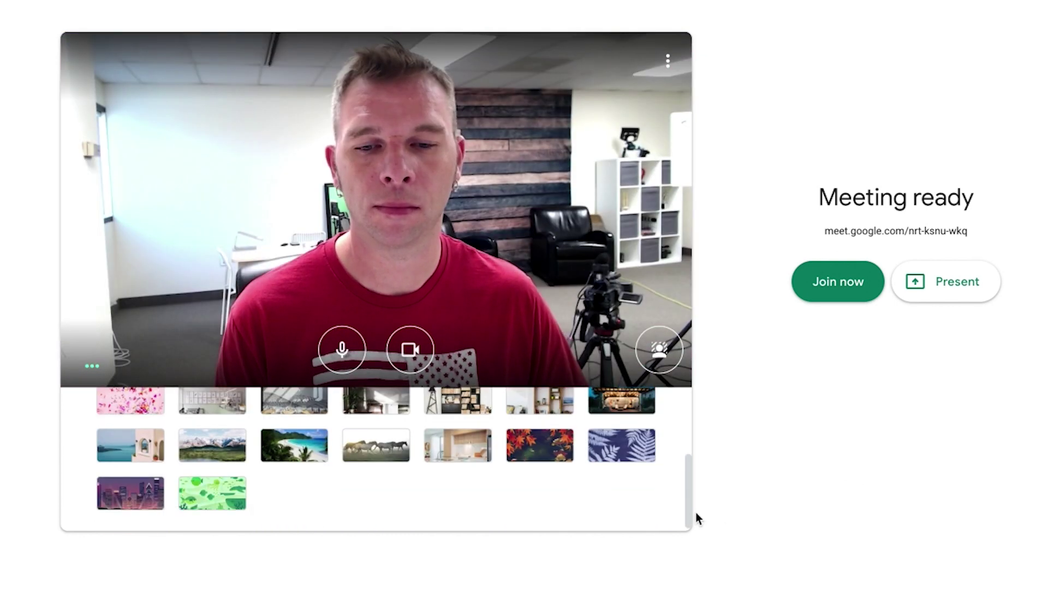
Try the full, slight and heavy blur options, then upload friends.jpg as a custom background
drag(689, 510, 687, 416)
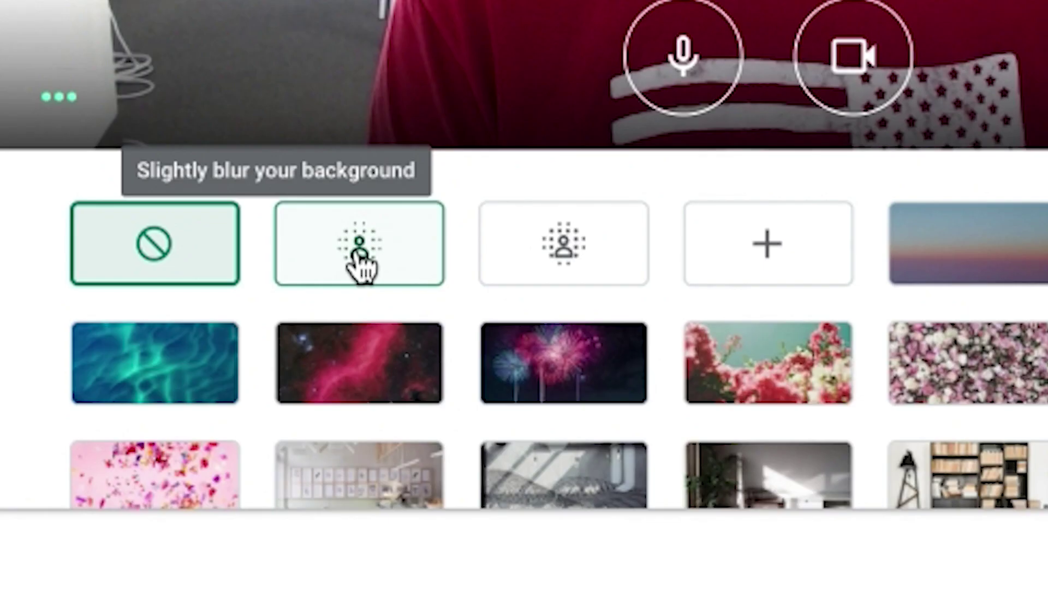
click(564, 256)
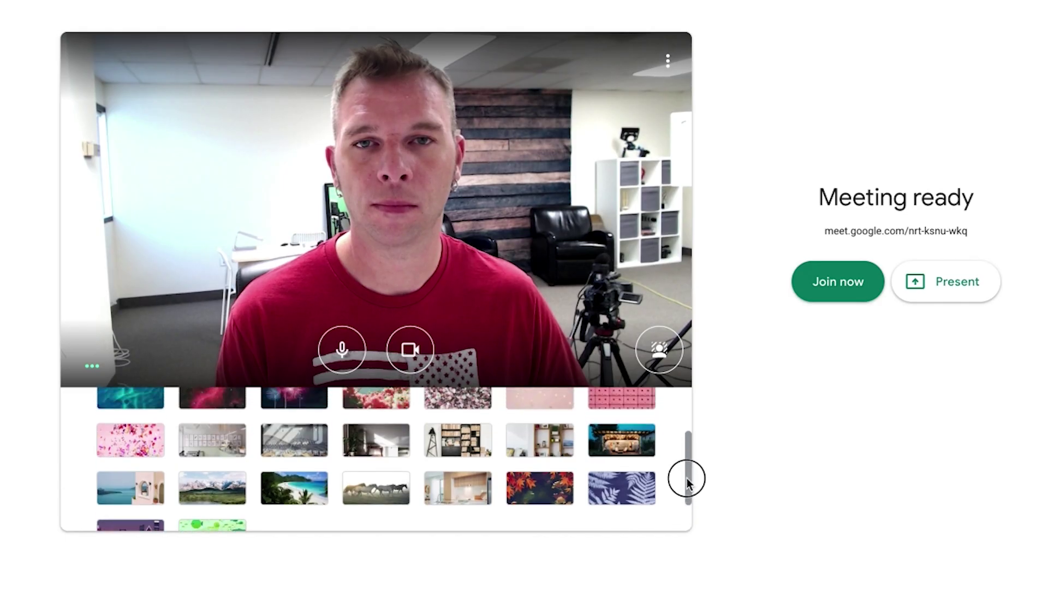
drag(686, 480, 686, 417)
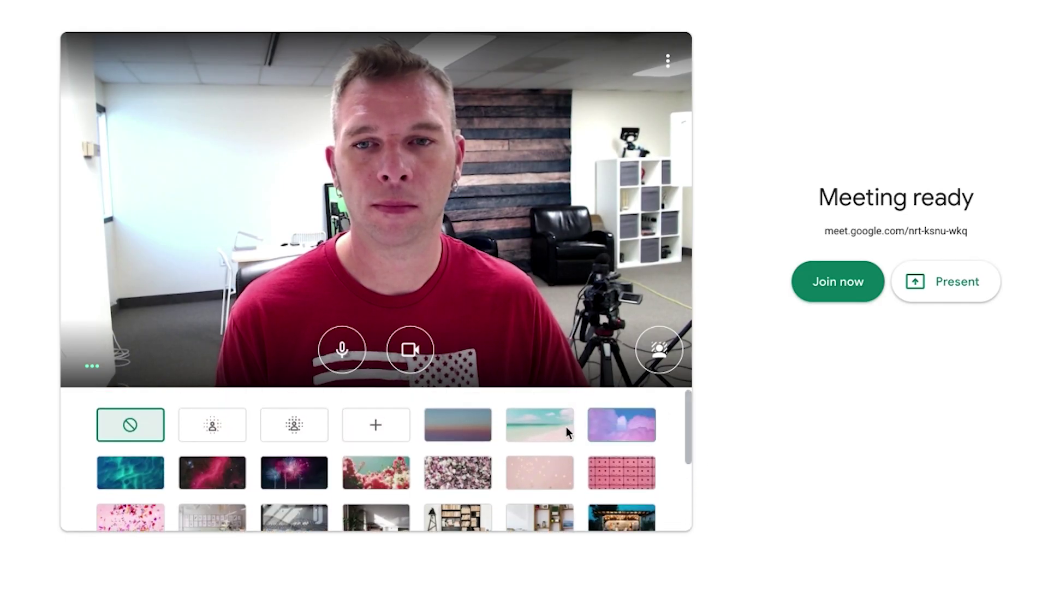
click(212, 432)
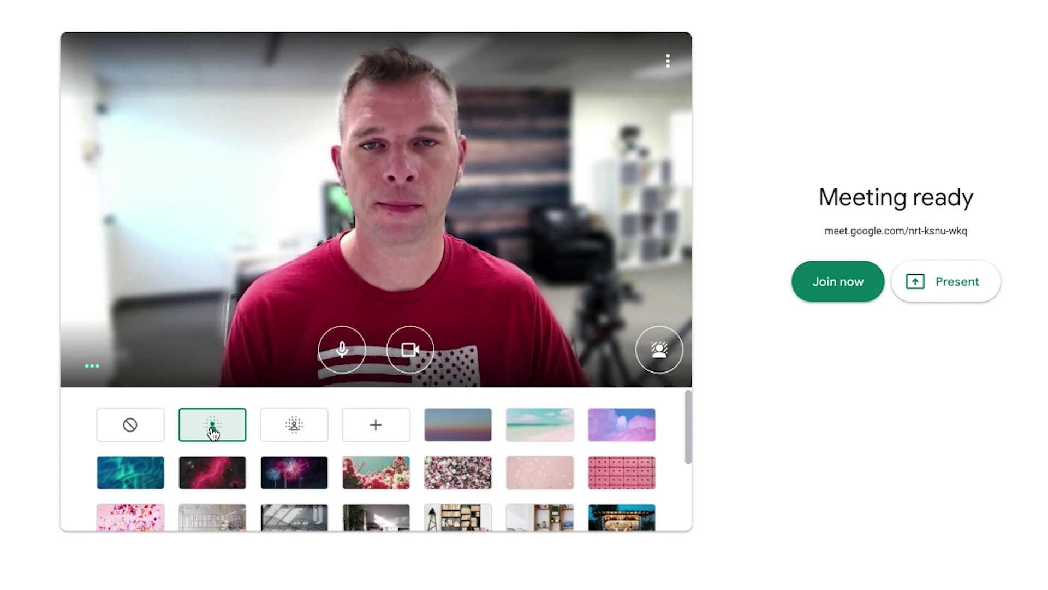
click(295, 429)
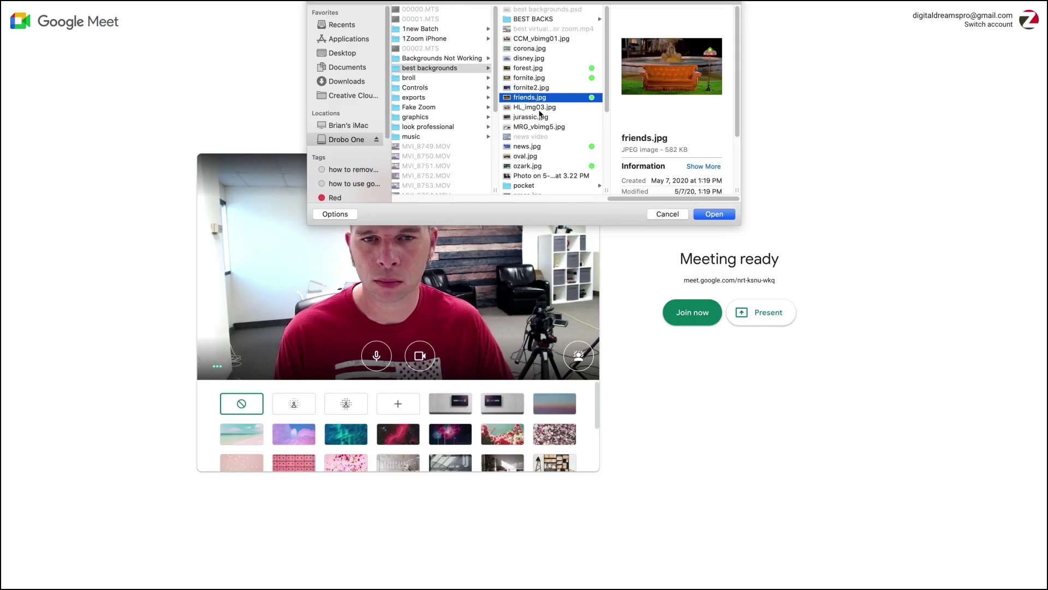
click(714, 213)
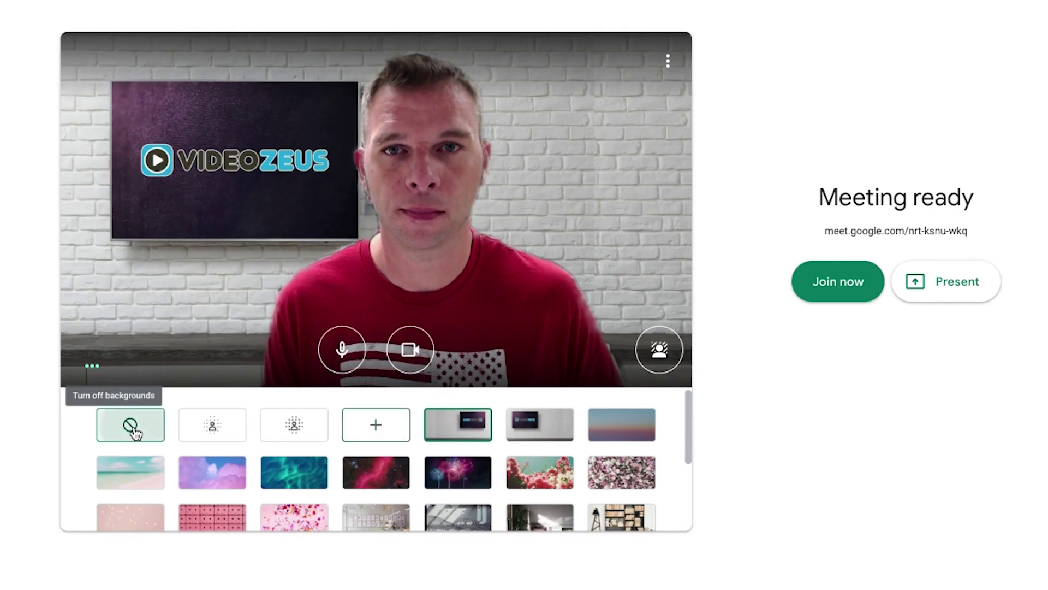
Turn off the virtual background and join the meeting
click(131, 425)
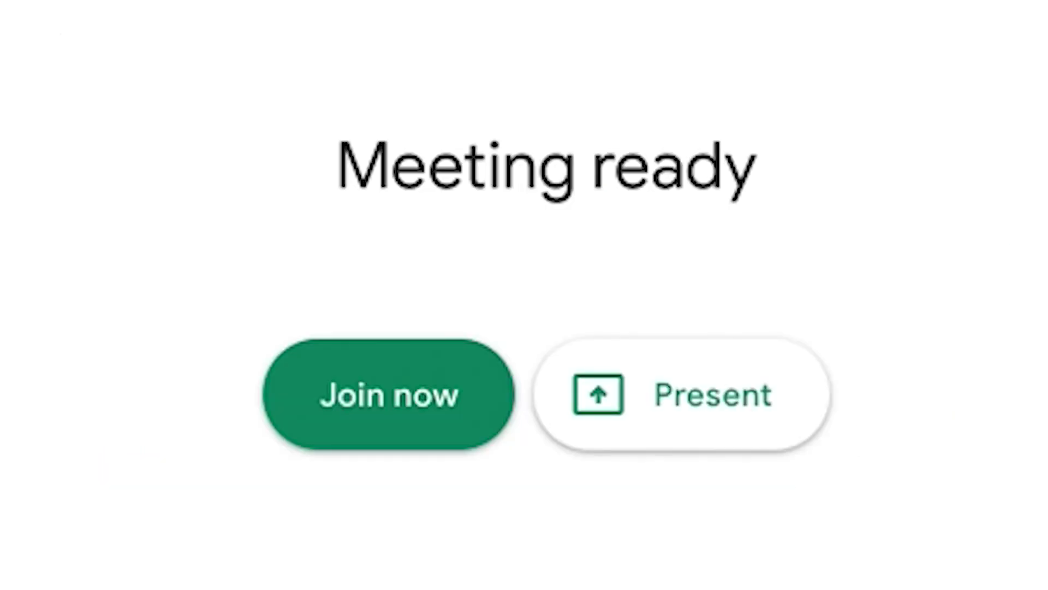
click(382, 440)
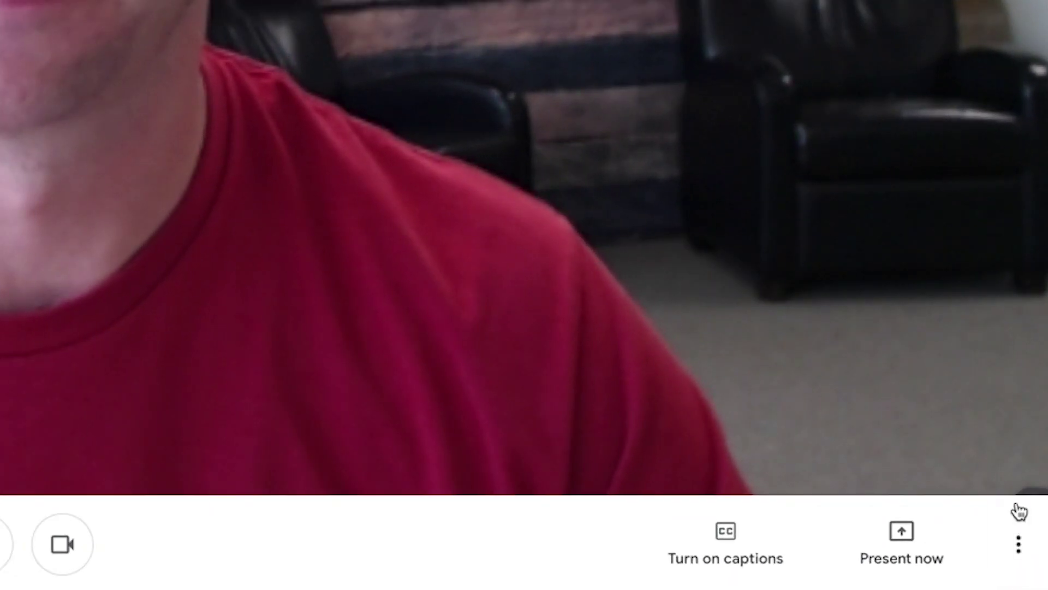
During the call, apply the sunset gradient background from More options
click(1019, 540)
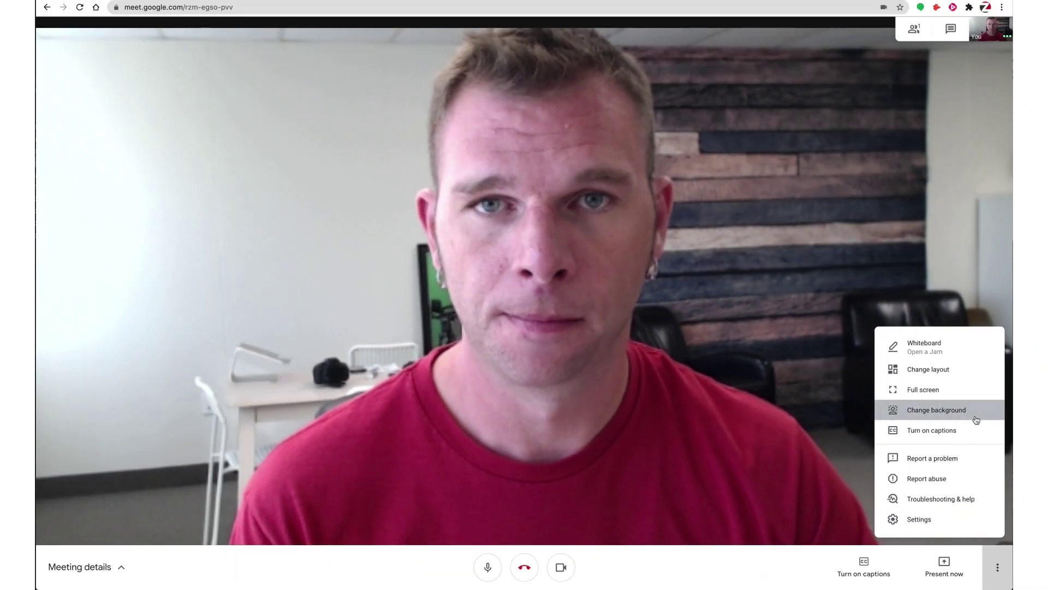
click(971, 199)
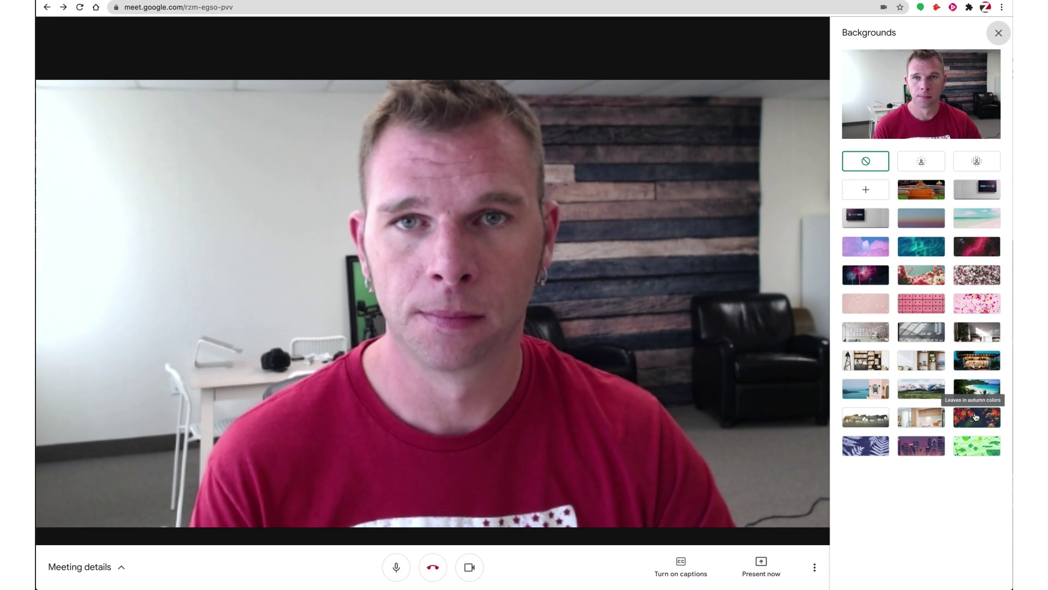
click(928, 219)
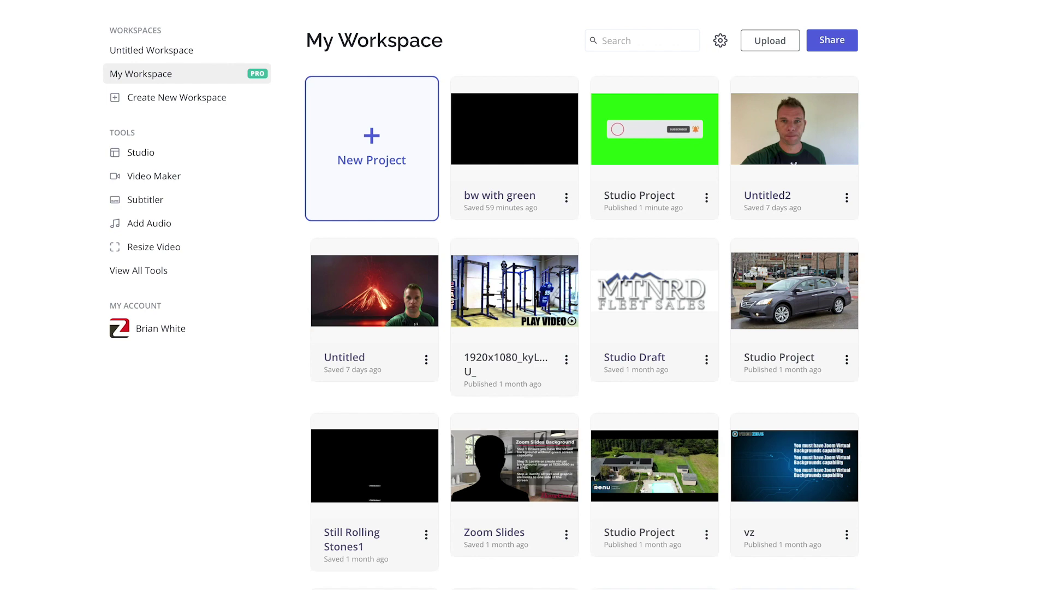
Start a new Kapwing Studio project with a 16:9 canvas
click(372, 148)
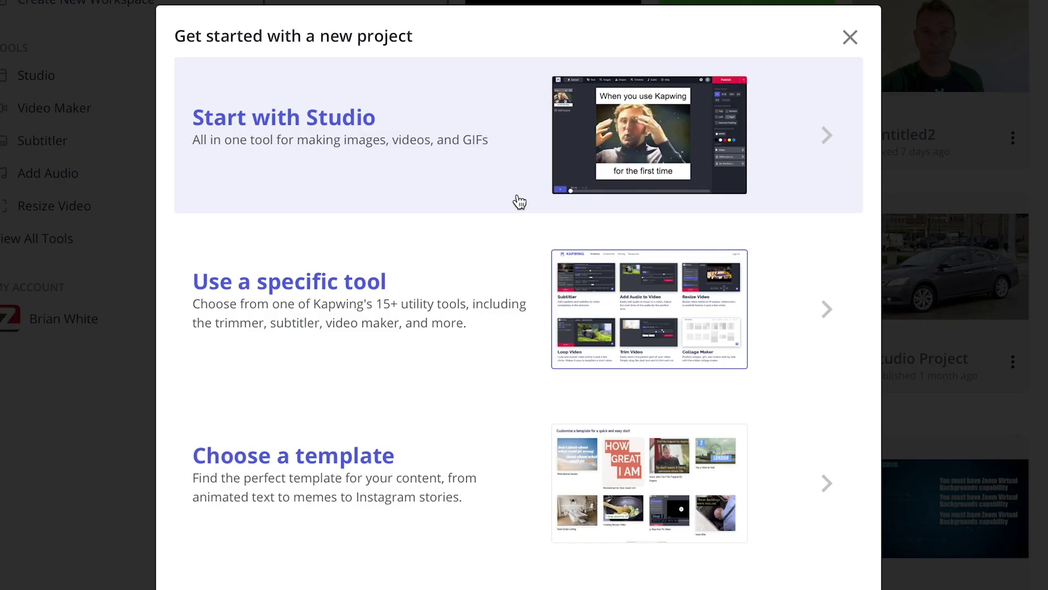
click(518, 202)
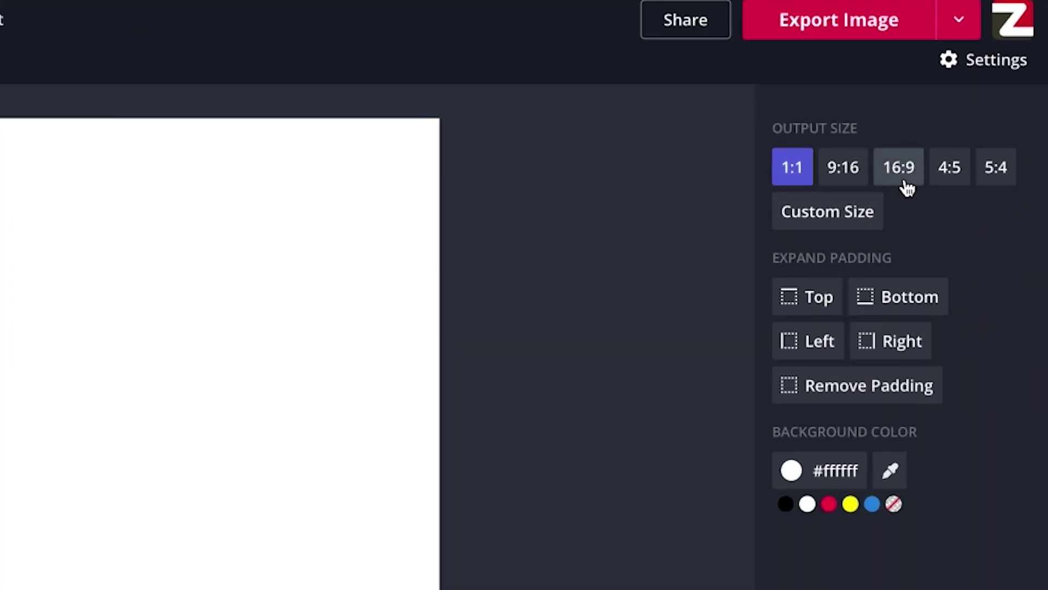
click(907, 182)
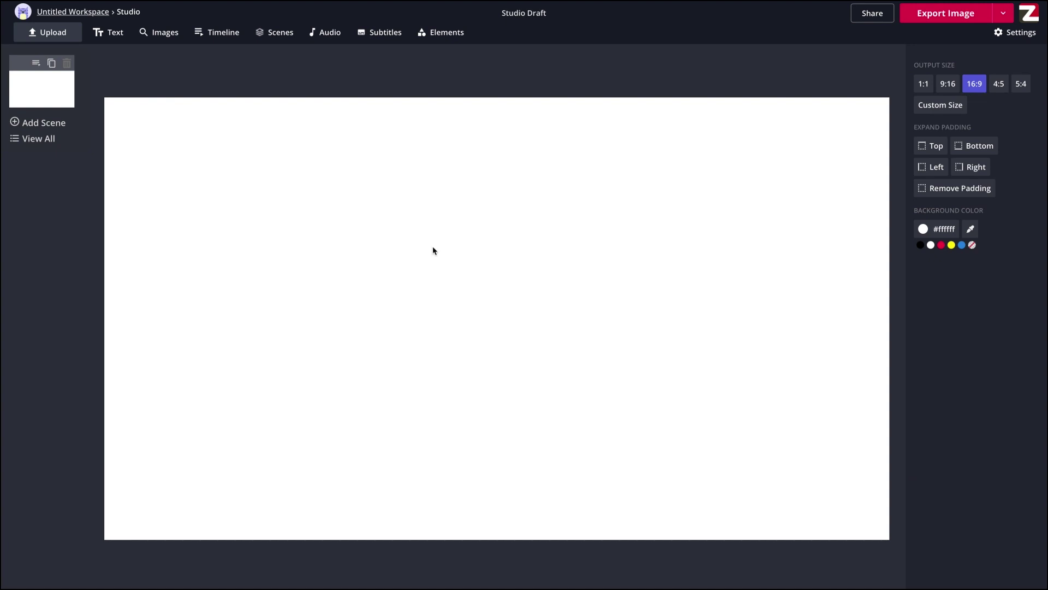
Upload virtual back 4.jpg, flip it horizontally, and export it as an image
click(54, 38)
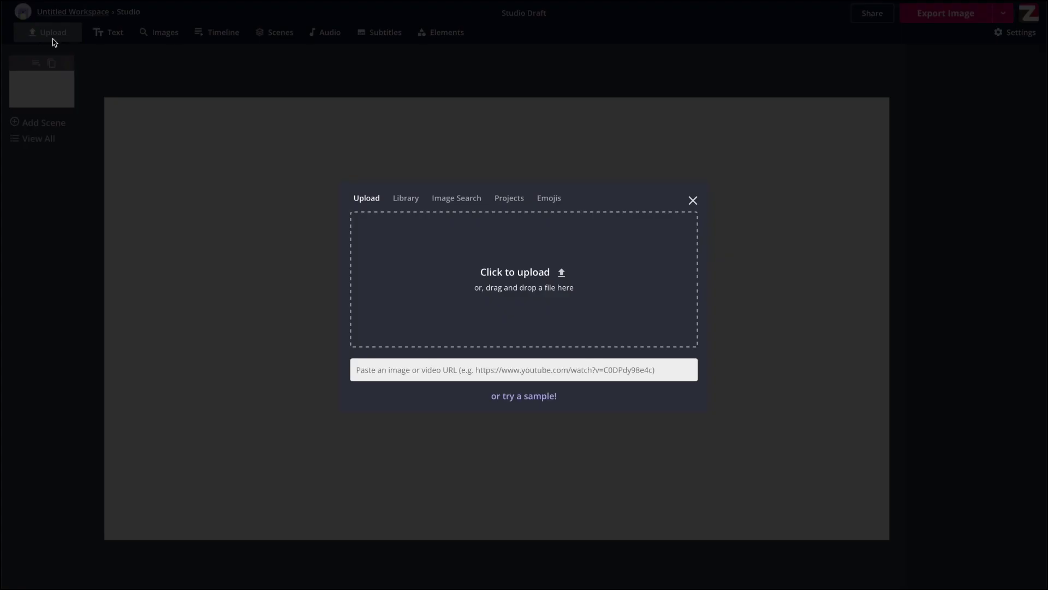
click(505, 281)
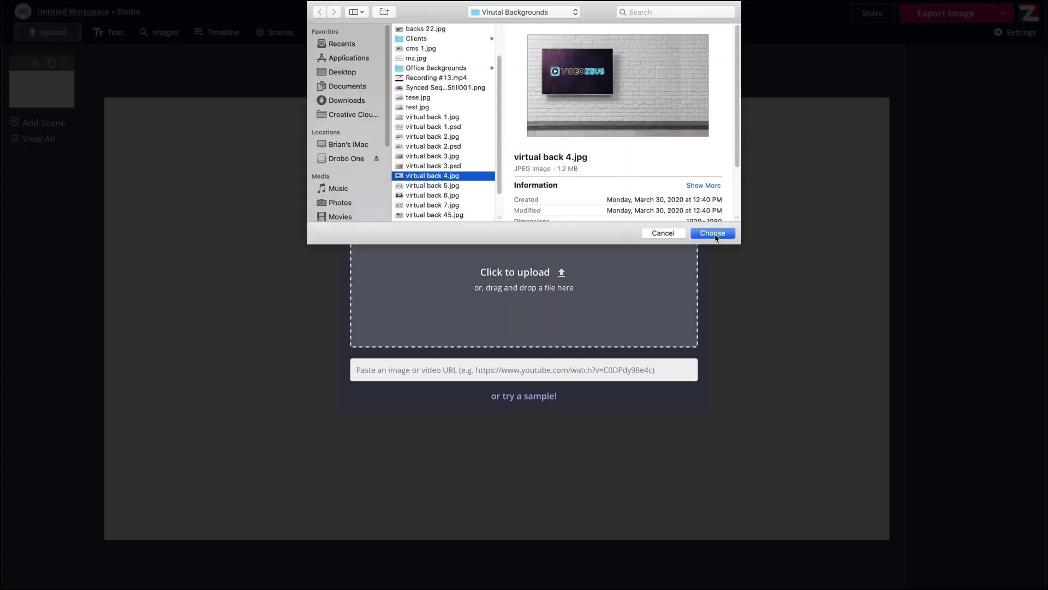
click(715, 236)
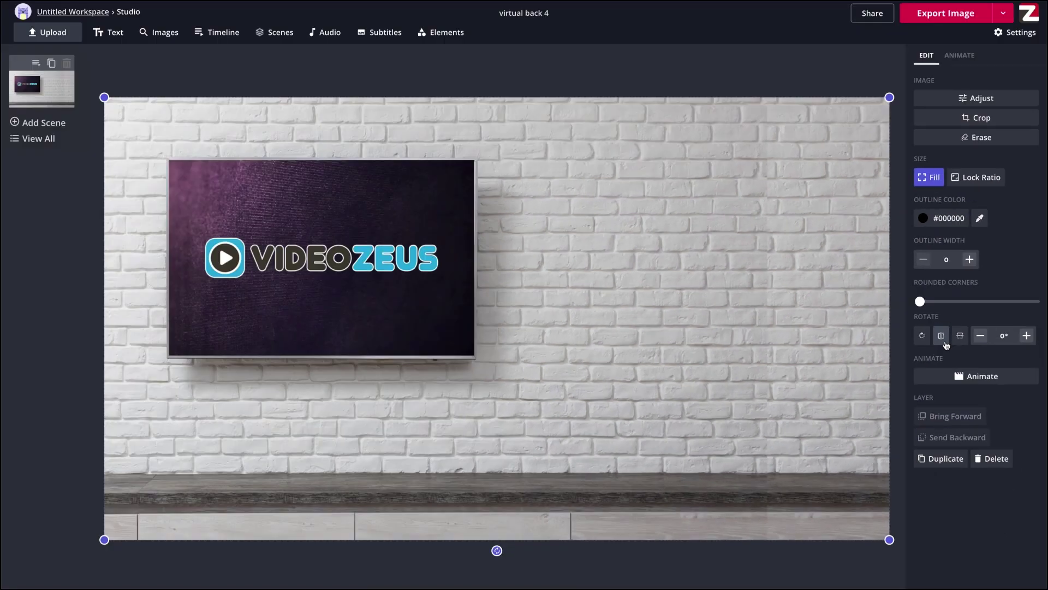
click(943, 340)
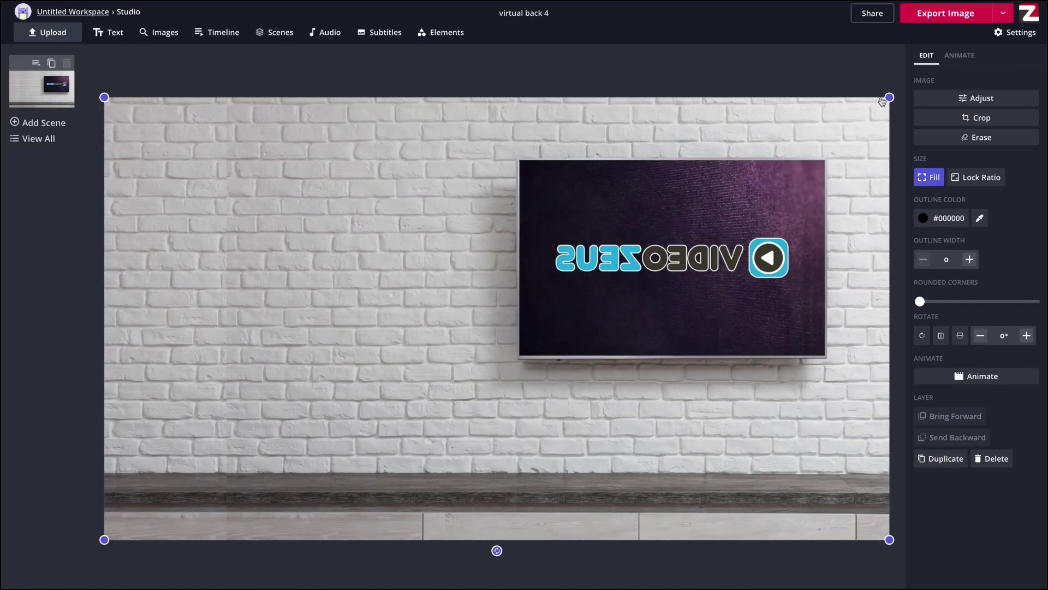
click(944, 15)
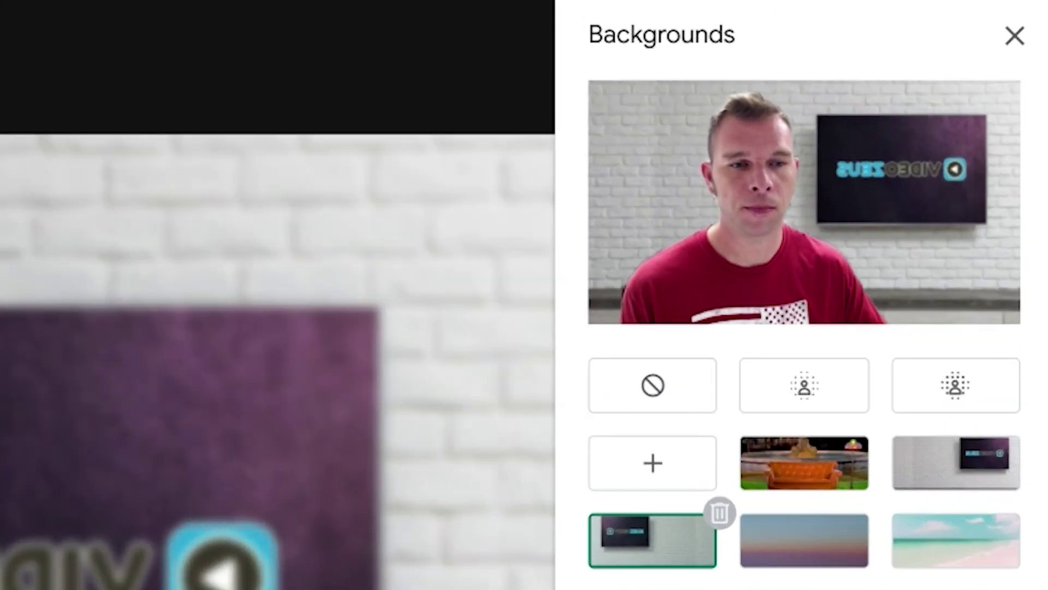
Apply the VideoZeus brick-wall background, then try the autumn leaves background
click(978, 450)
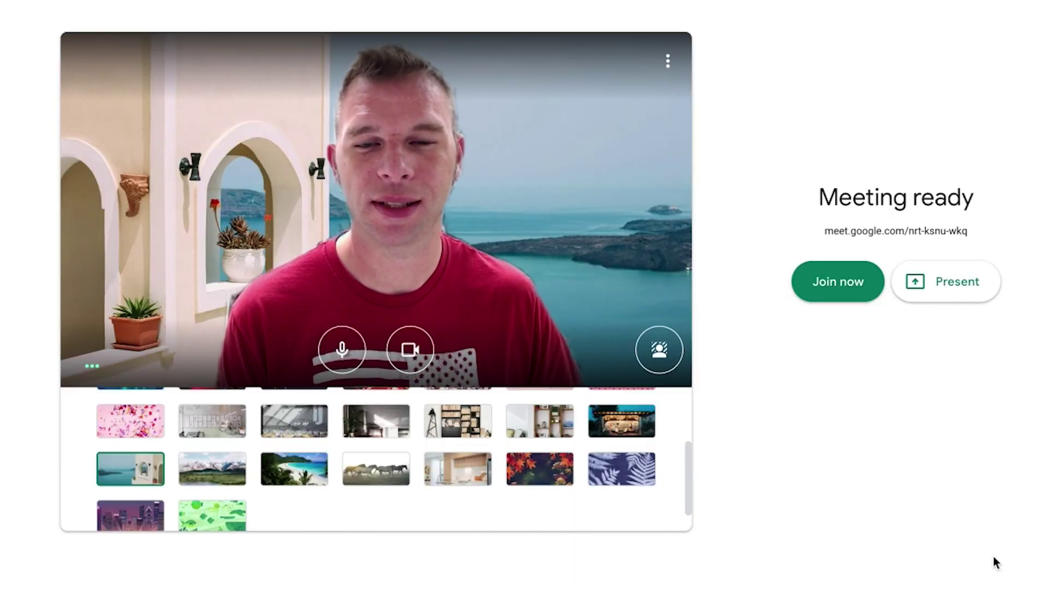
click(540, 469)
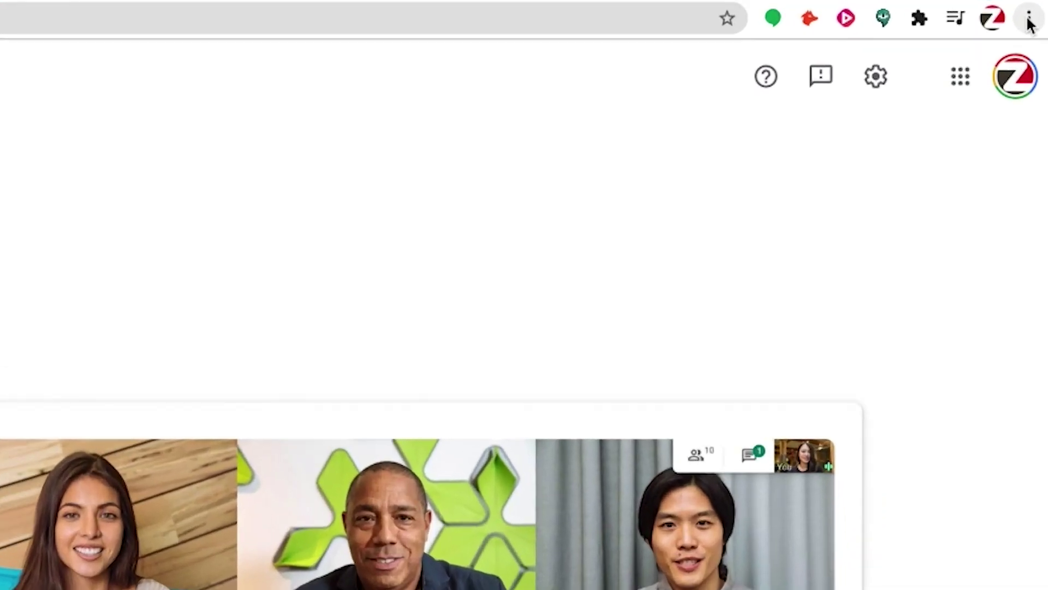
Use Chrome's menu to go to the Fiverr branded-background gig page
click(1004, 10)
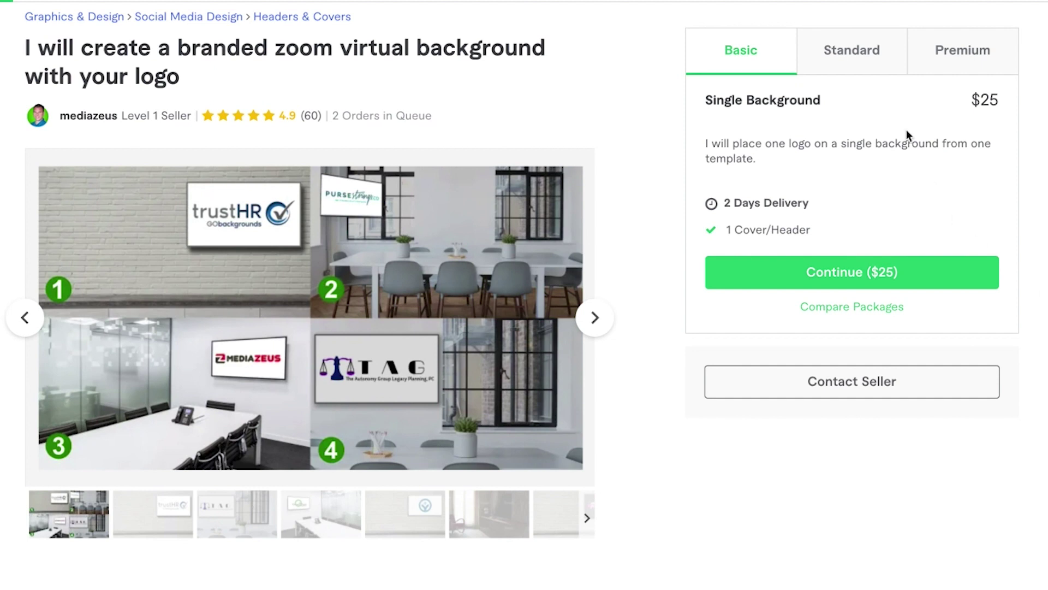
View the Standard and Premium packages, then advance through several sample gallery backgrounds
click(867, 61)
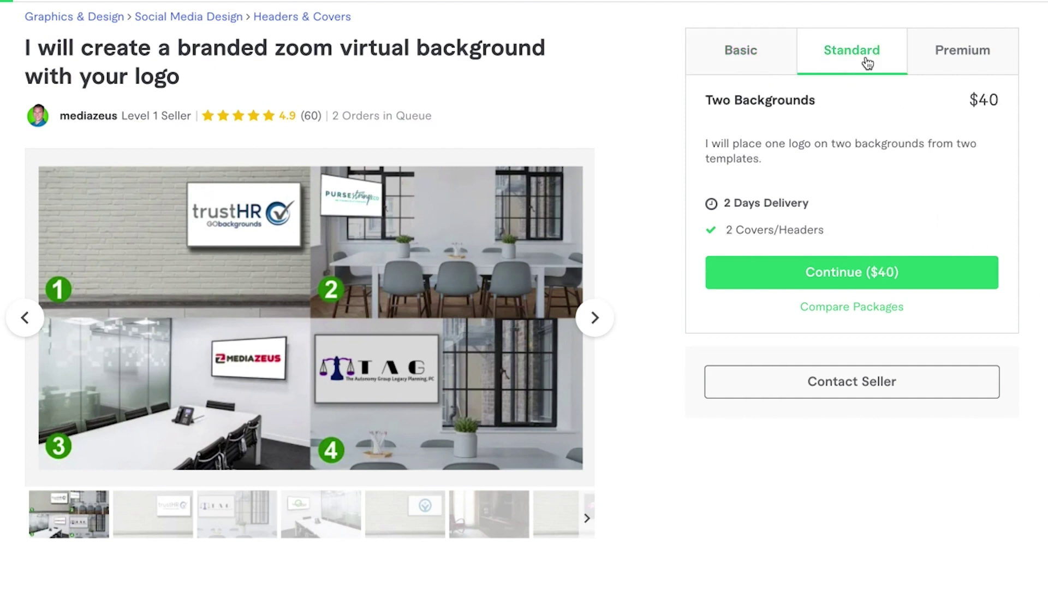
click(959, 63)
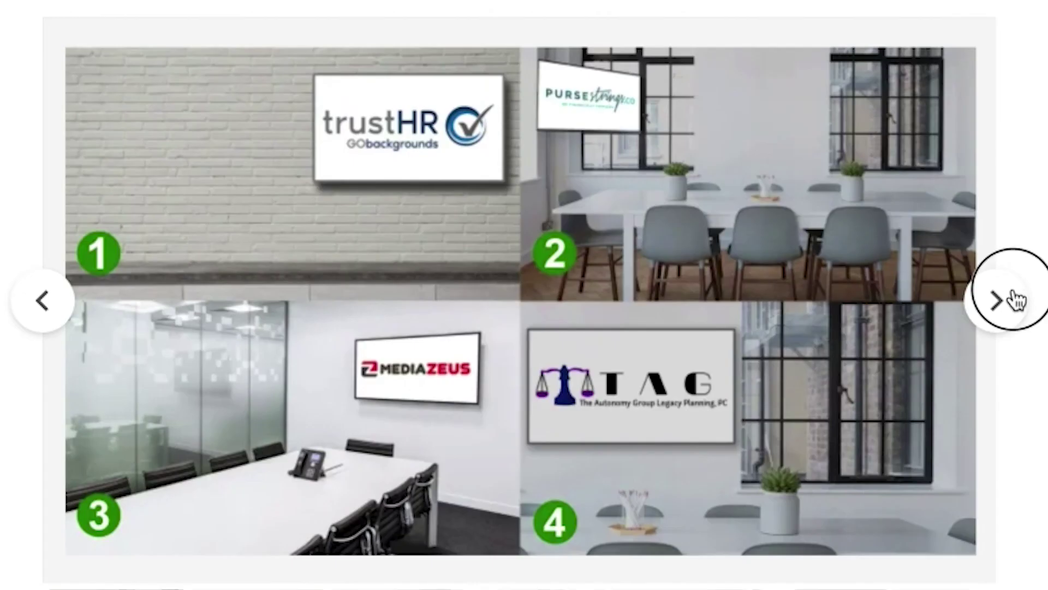
click(599, 318)
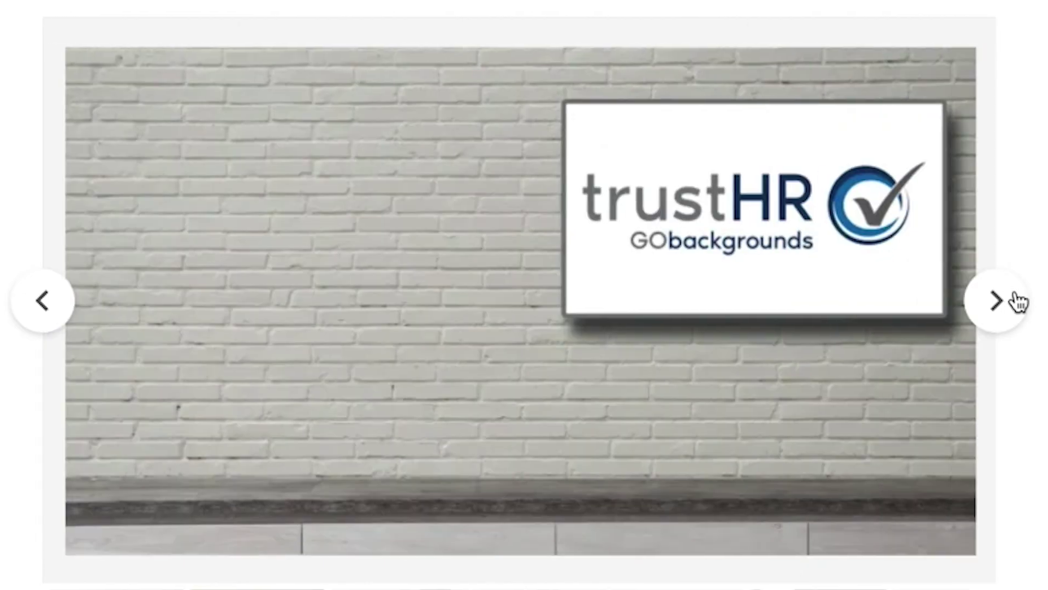
click(996, 300)
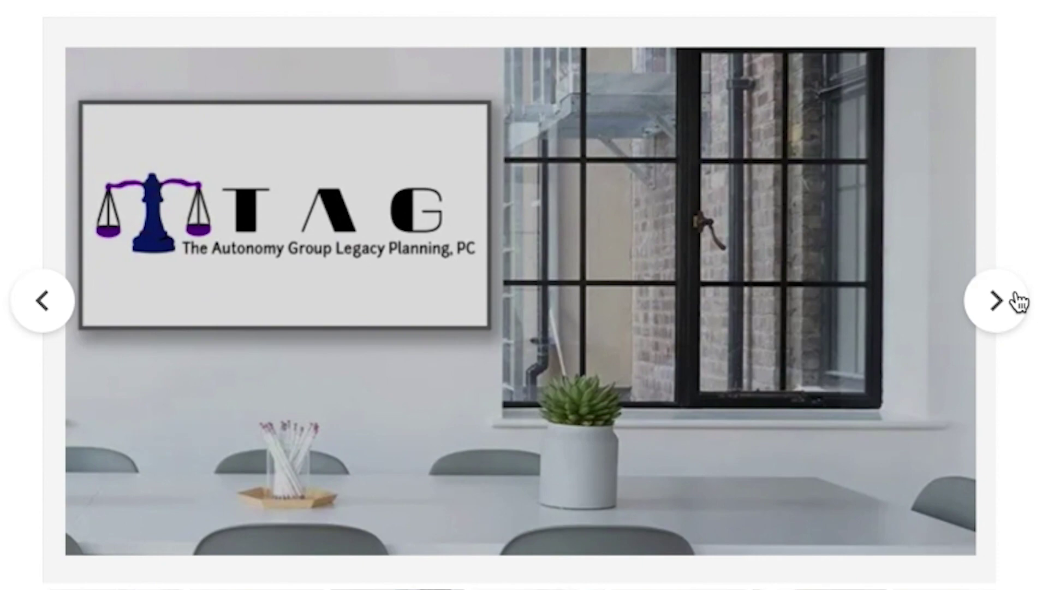
click(1018, 301)
click(1017, 301)
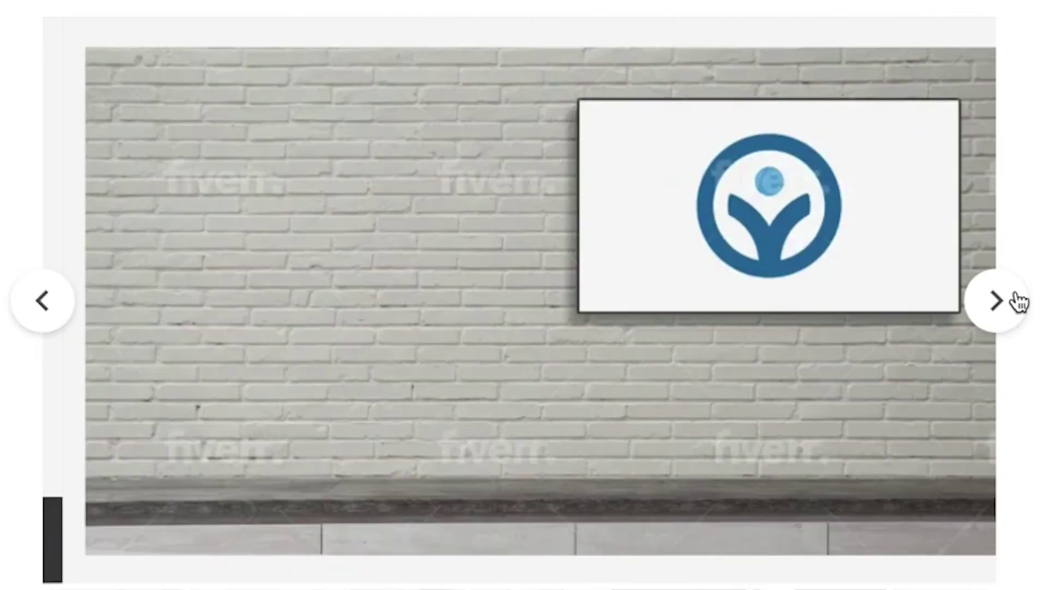